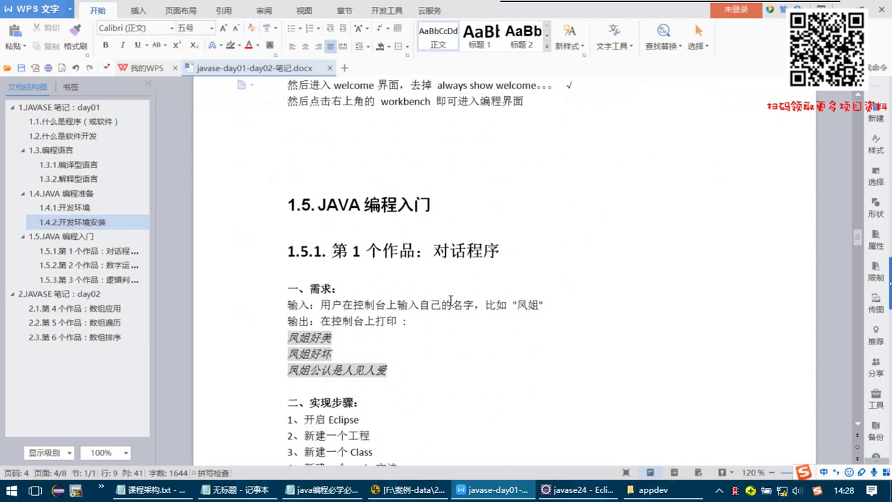
Step: In section 1.5.1, replace 控制台 with 终端 in the 输入 requirement line and save the document
scroll(477, 325, "down", 2)
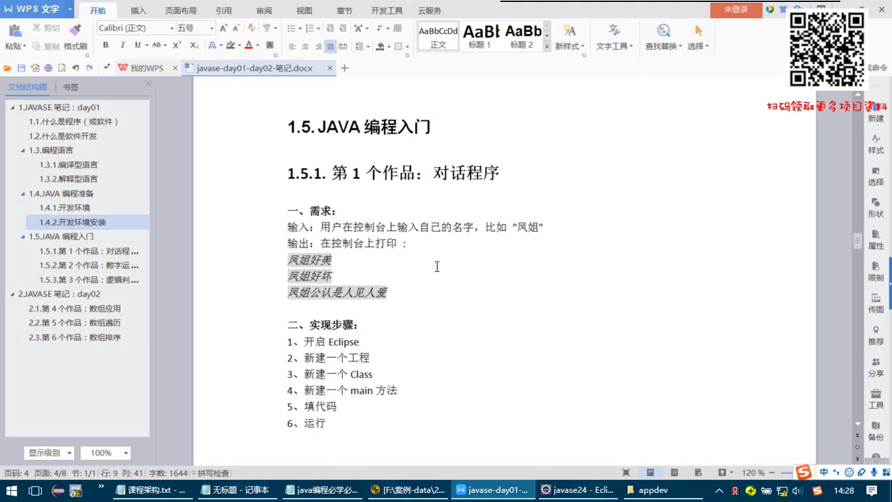
scroll(438, 267, "down", 1)
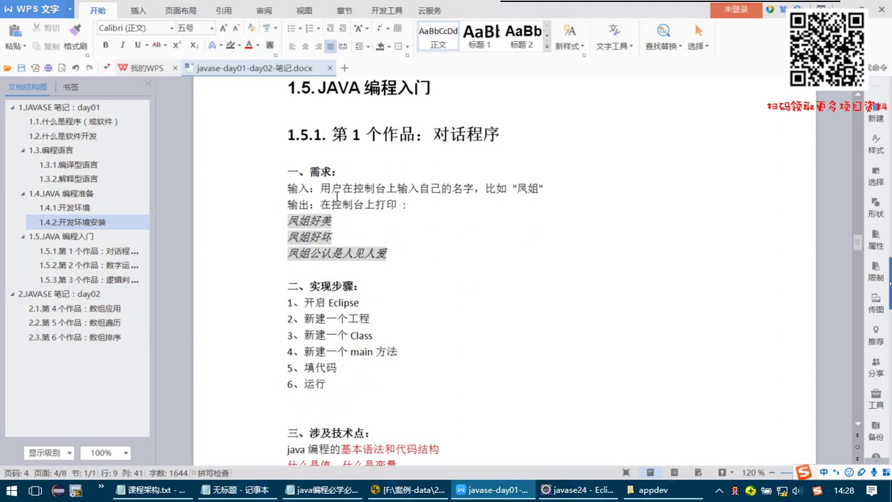
left_click_drag(320, 187, 388, 187)
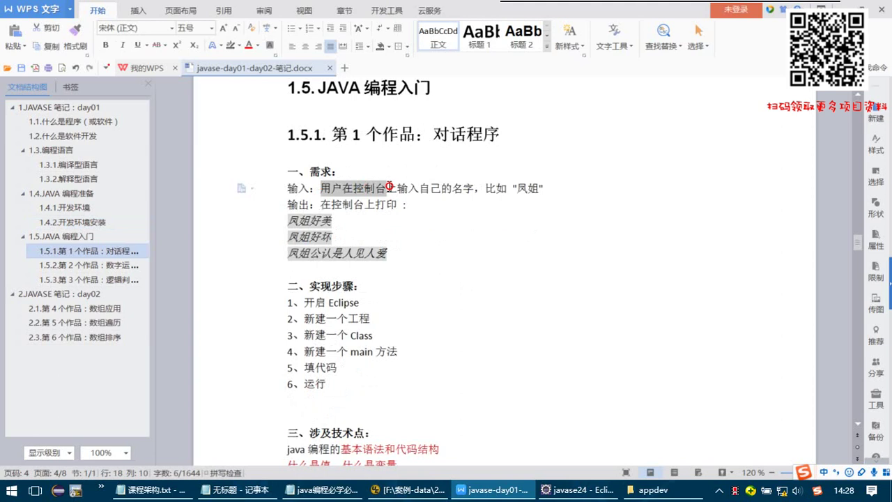
left_click(389, 186)
left_click_drag(354, 187, 376, 186)
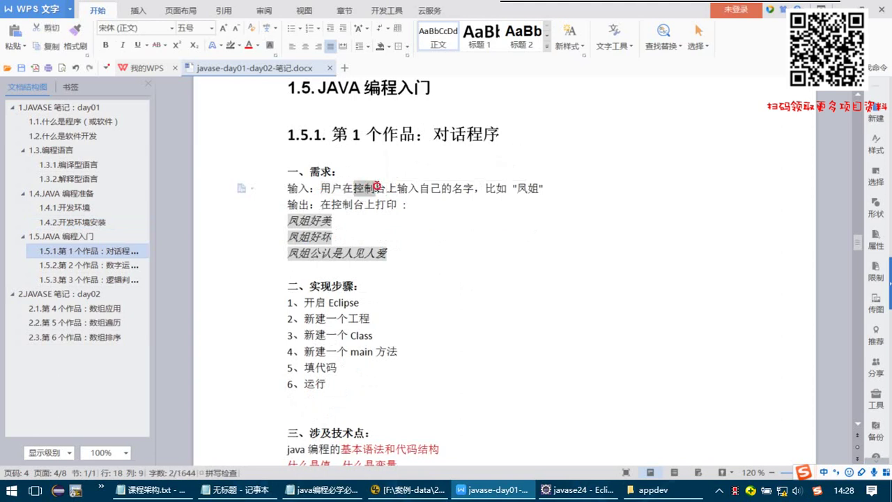
key("Delete")
key("Delete")
type("终端")
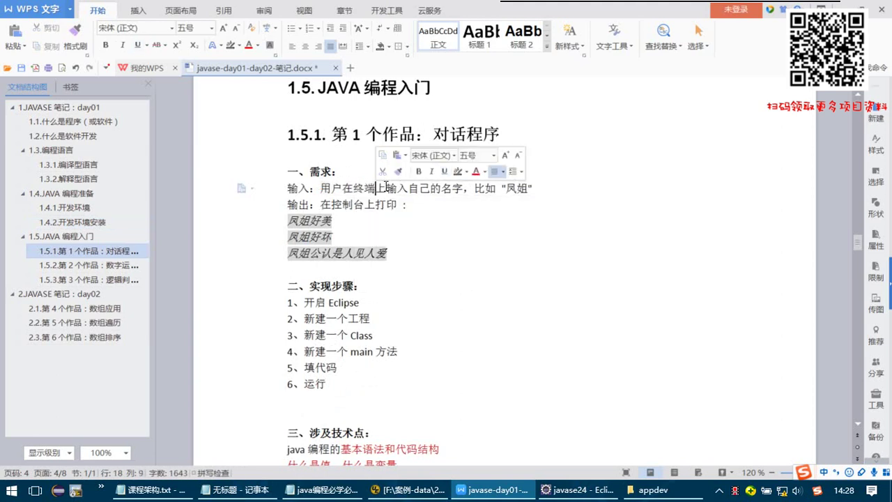
key("ctrl+s")
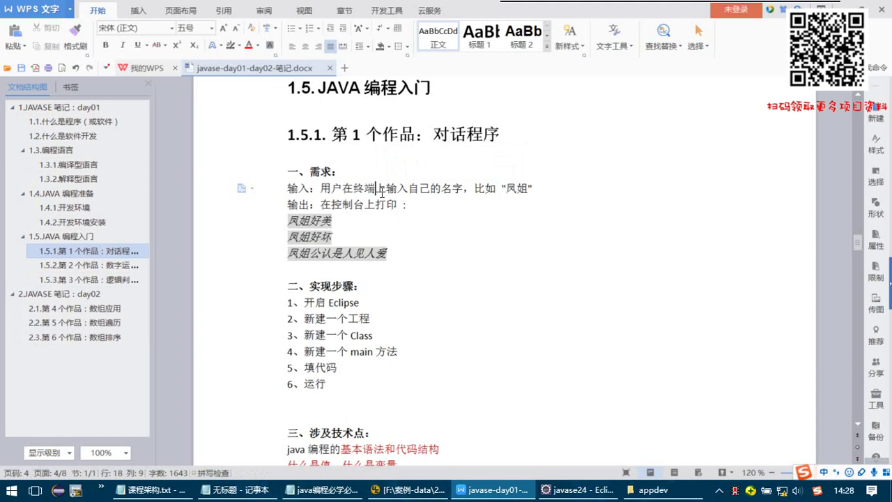
Step: Open a Command Prompt, try entering a line of random characters, then clear it and close the window
key("super+r")
key("Return")
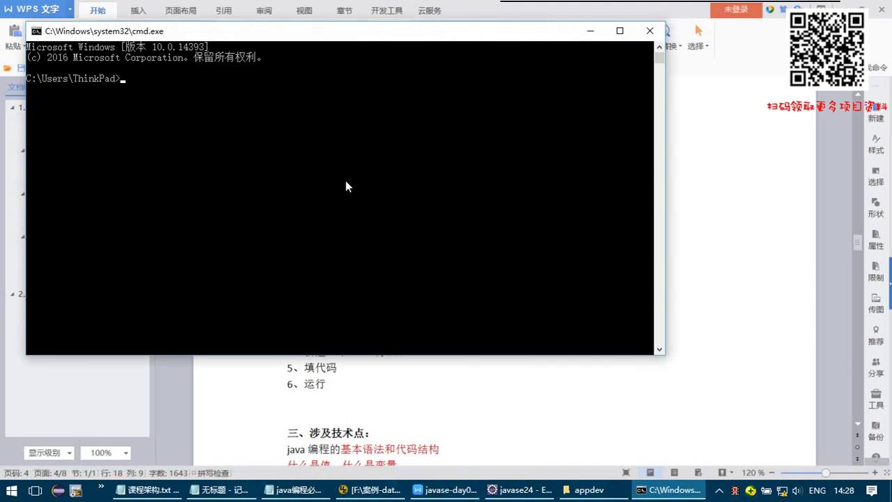
type("sdlkfjsdlgkjl11111111")
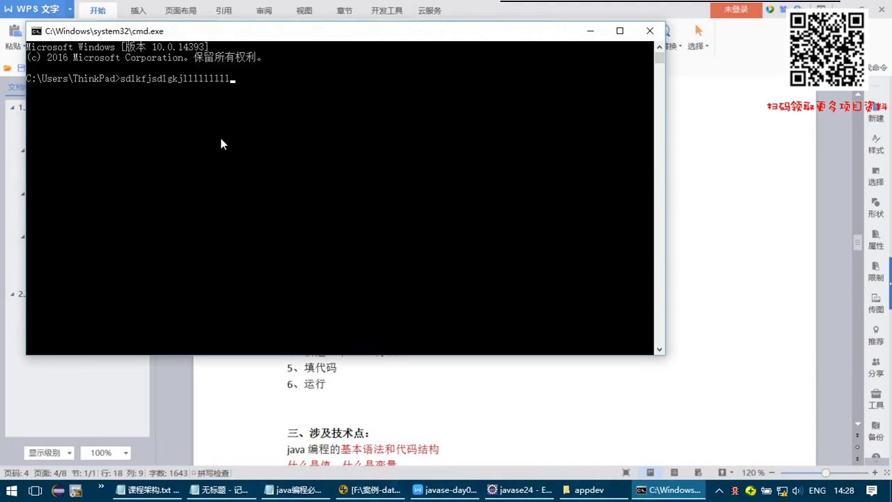
key("BackSpace")
key("BackSpace")
key("BackSpace")
key("BackSpace")
key("BackSpace")
key("BackSpace")
key("BackSpace")
key("BackSpace")
key("BackSpace")
key("BackSpace")
key("BackSpace")
key("BackSpace")
key("BackSpace")
key("BackSpace")
key("BackSpace")
key("BackSpace")
key("BackSpace")
key("BackSpace")
key("BackSpace")
key("BackSpace")
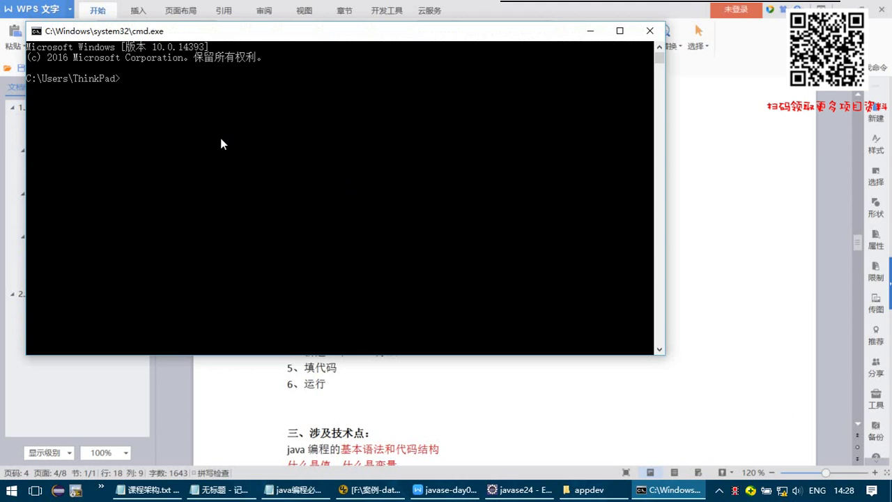
left_click(650, 31)
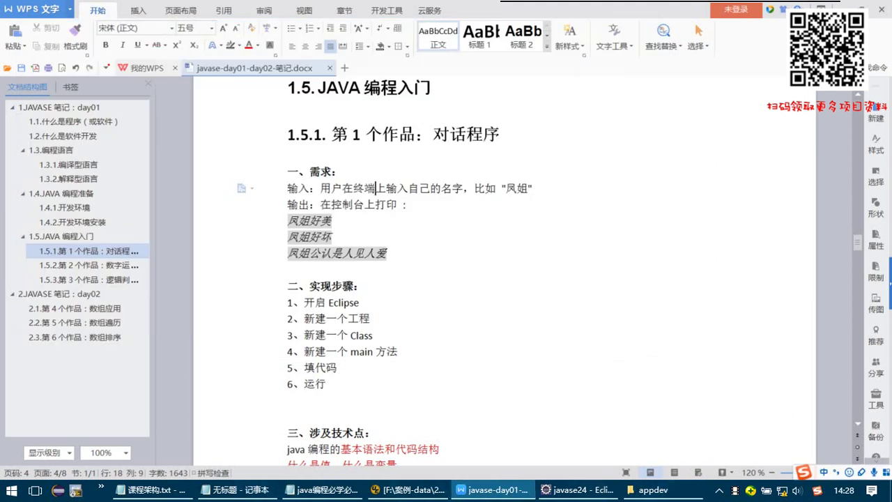
Step: Switch to Eclipse, open the Console view by searching for "console", and enlarge its area by shrinking the editor above it
left_click(574, 492)
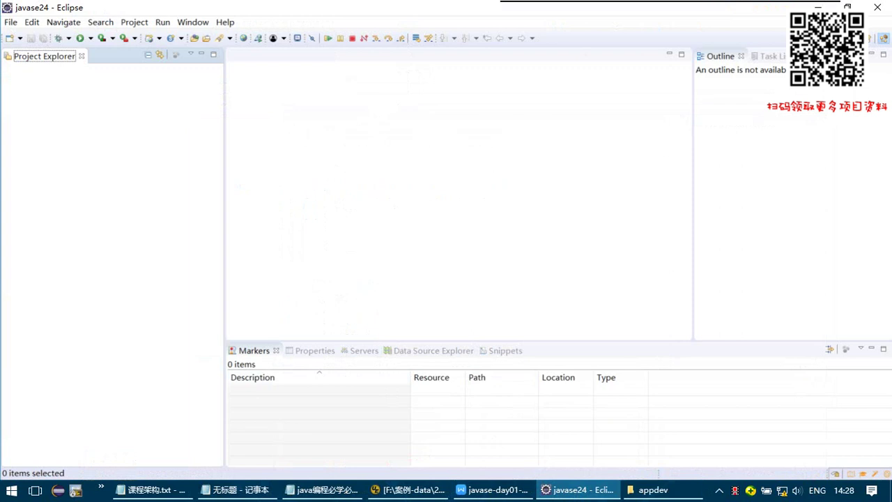
key("ctrl+3")
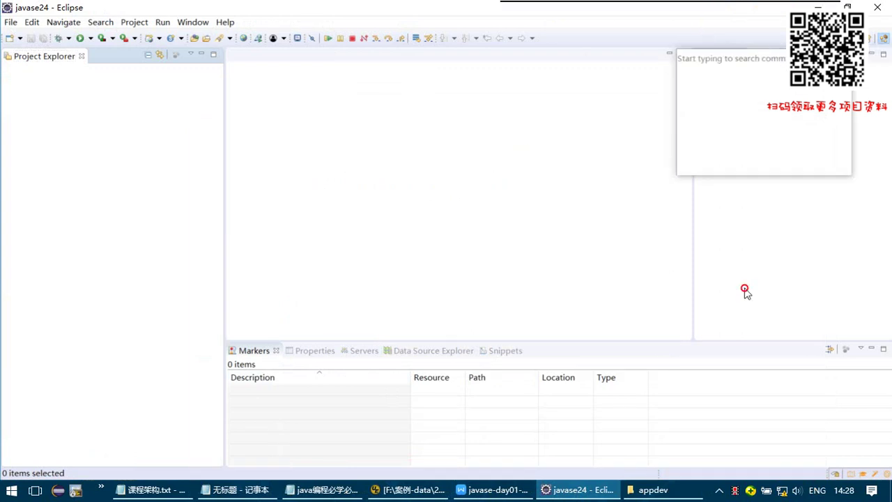
left_click(873, 63)
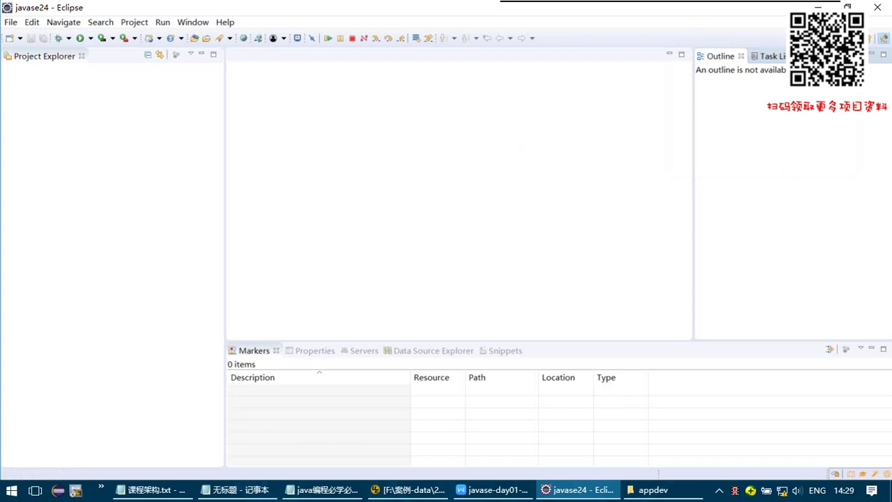
key("ctrl+3")
type("console")
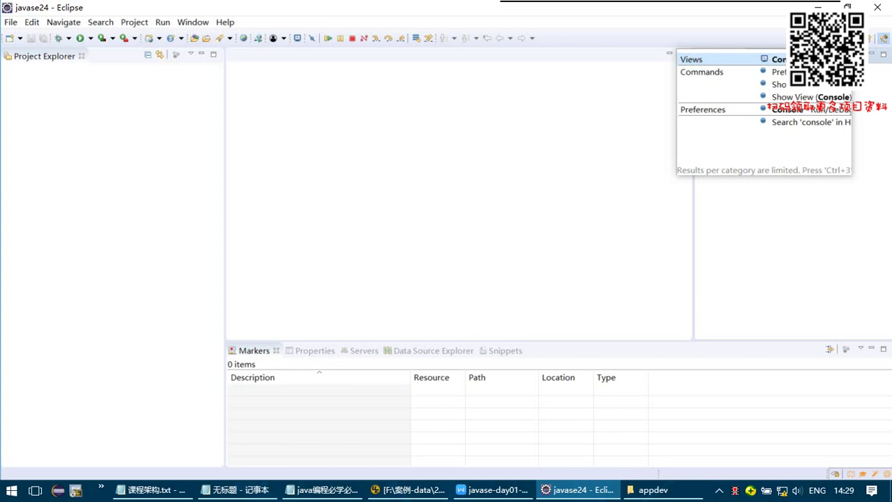
key("Return")
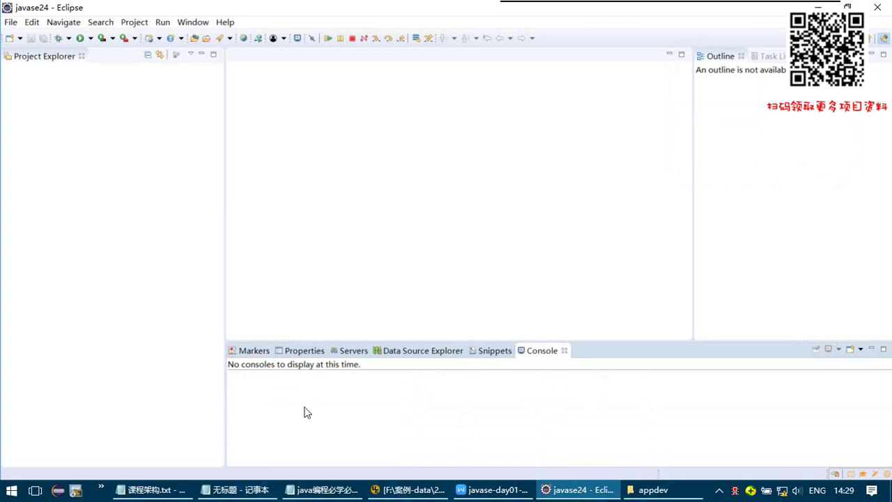
left_click_drag(374, 343, 373, 239)
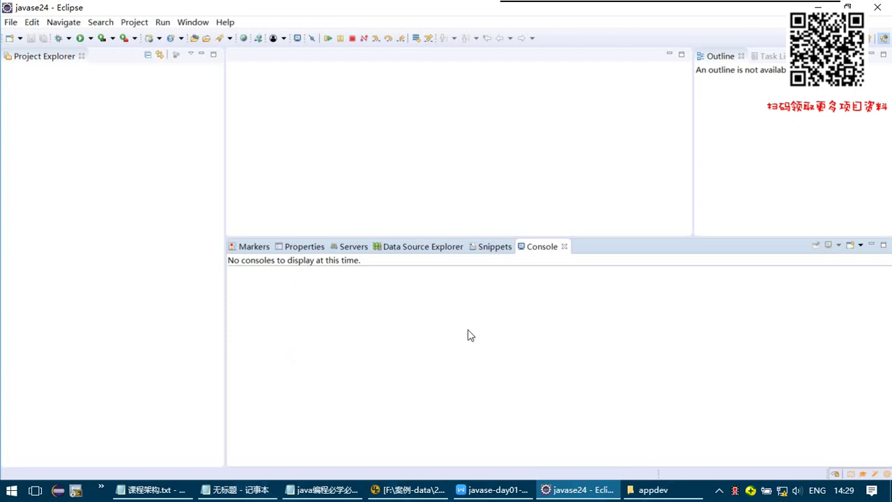
Step: Close the Console view and reopen it by searching for "console"
left_click(564, 246)
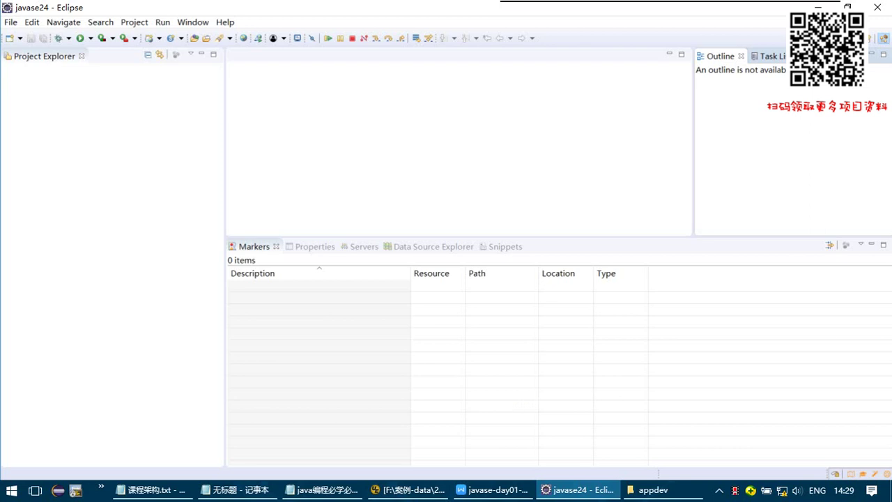
key("ctrl+3")
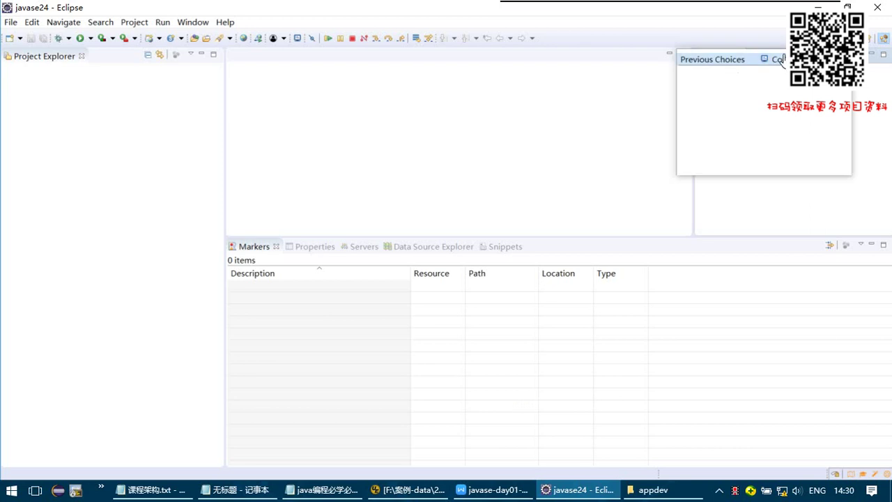
type("console")
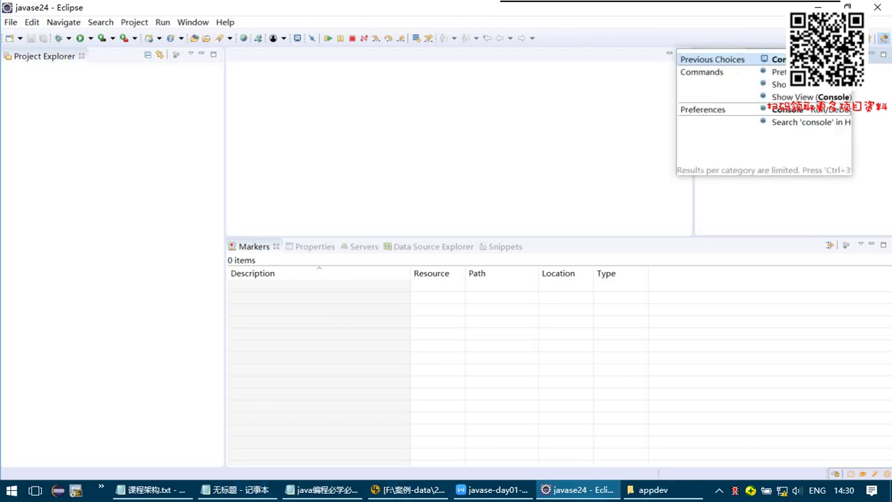
left_click(780, 62)
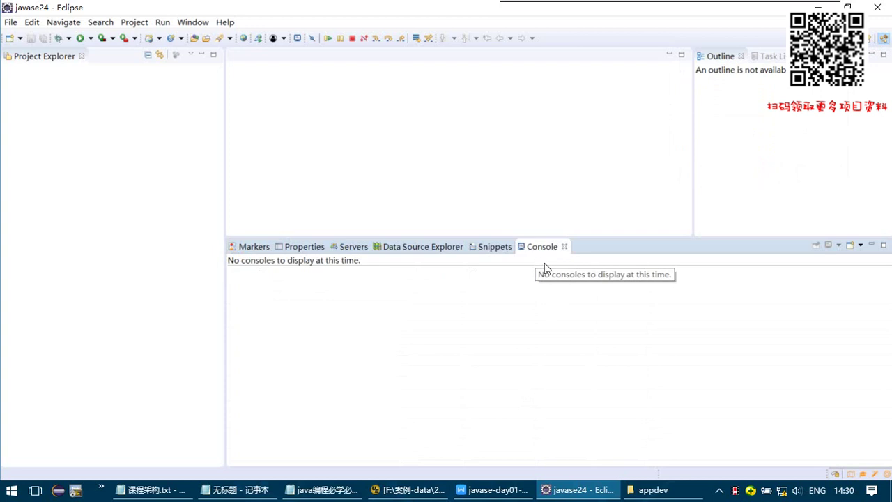
Step: Try docking the Console view beside Project Explorer, and return it to its group next to Snippets
left_click(539, 250)
left_click_drag(539, 252, 122, 64)
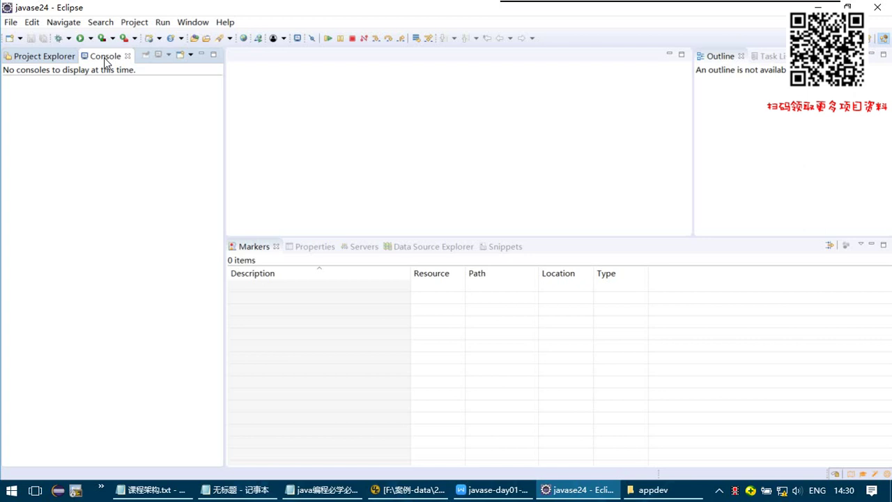
left_click(304, 247)
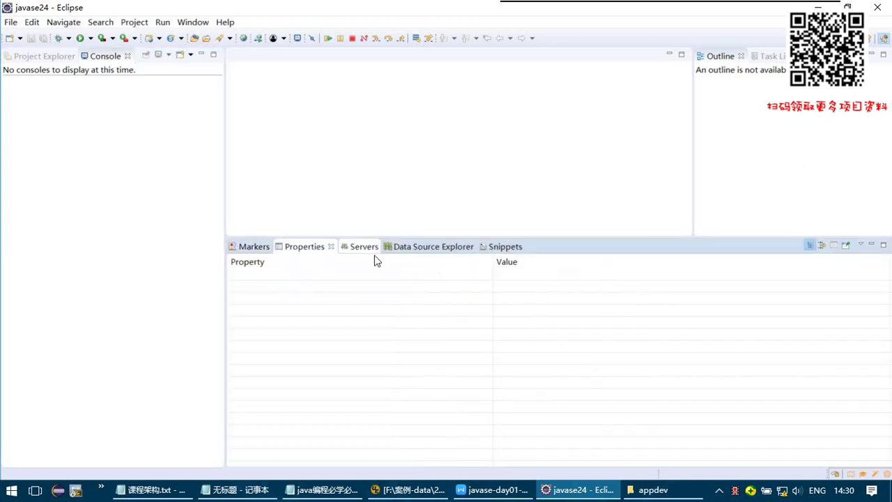
left_click(364, 247)
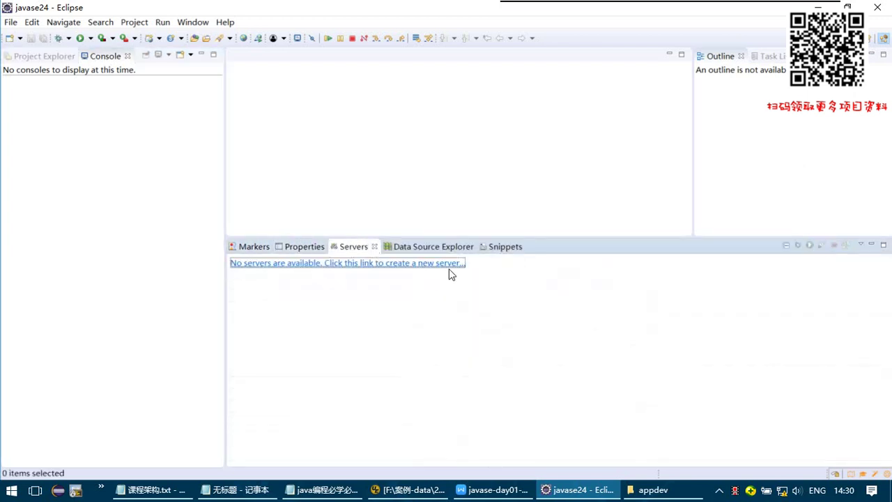
left_click(266, 247)
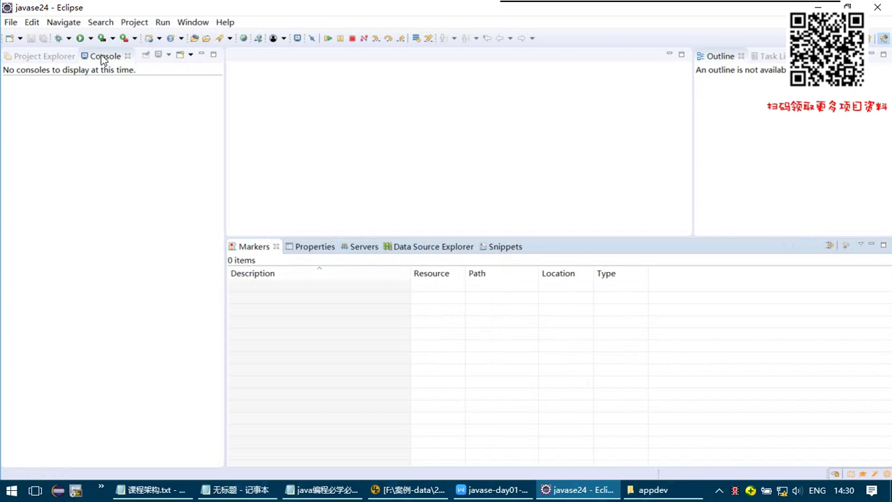
left_click_drag(102, 59, 529, 254)
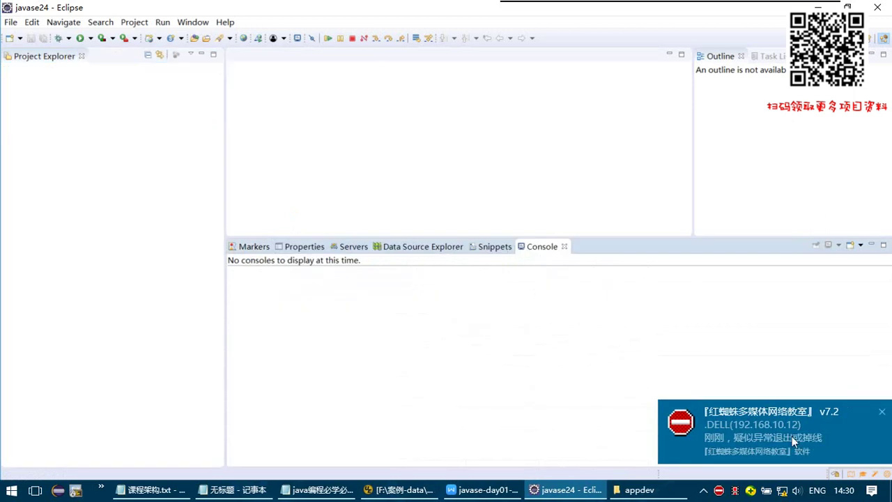
left_click(882, 411)
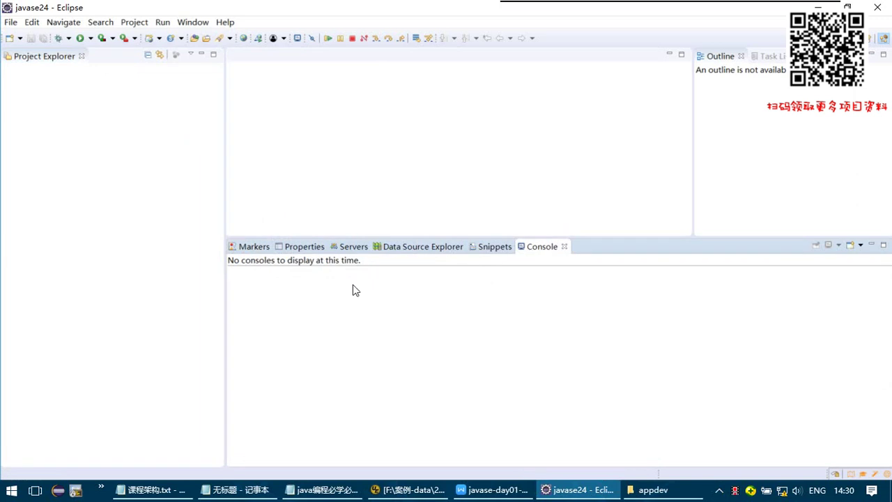
Step: Dock the Console view as a separate pane between Project Explorer and the editor area
left_click(539, 245)
left_click_drag(539, 246, 310, 75)
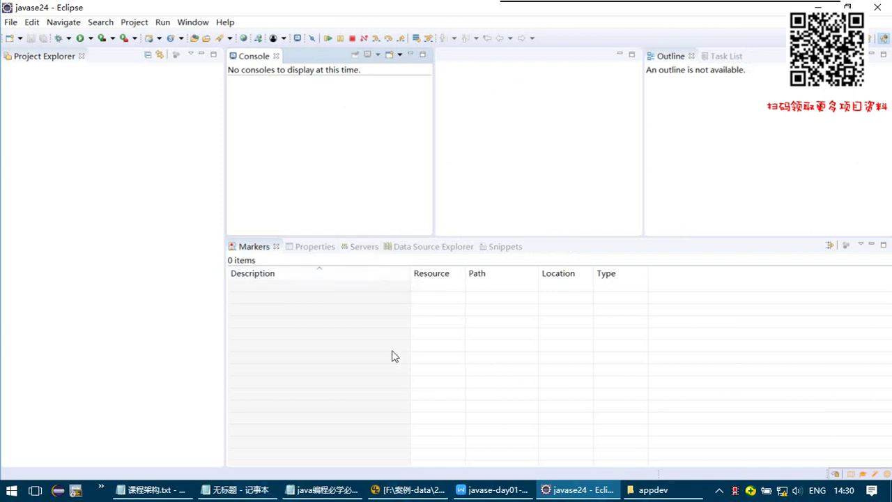
Step: Switch the workbench to the Java perspective
left_click(195, 9)
left_click(193, 22)
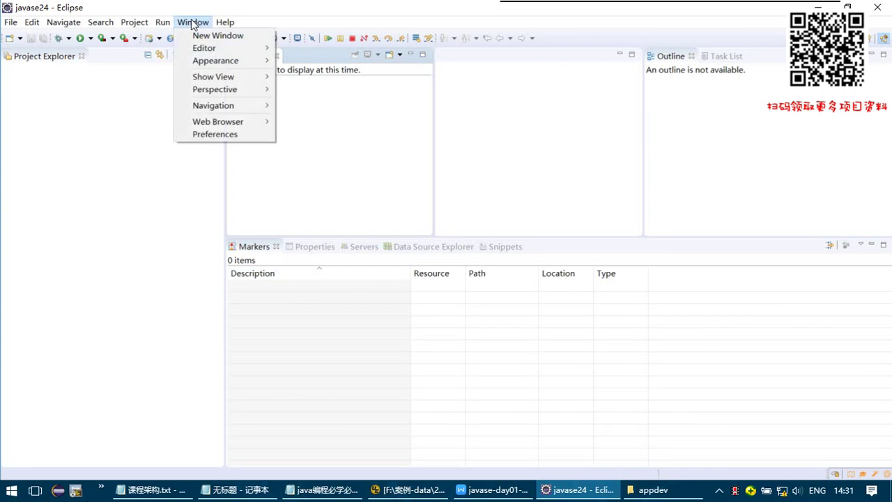
mouse_move(215, 93)
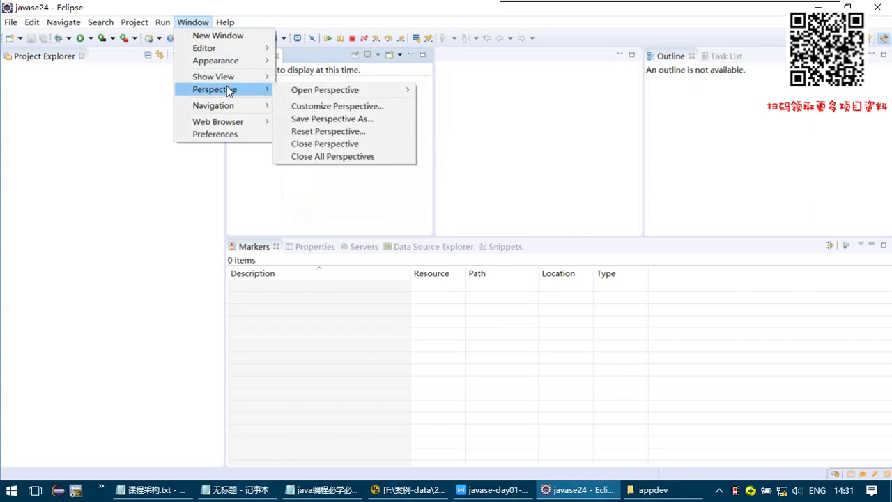
mouse_move(293, 92)
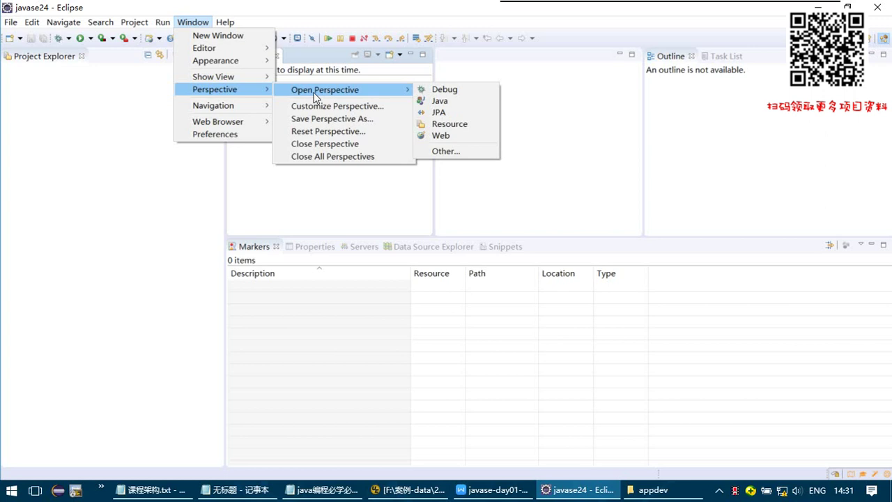
left_click(447, 102)
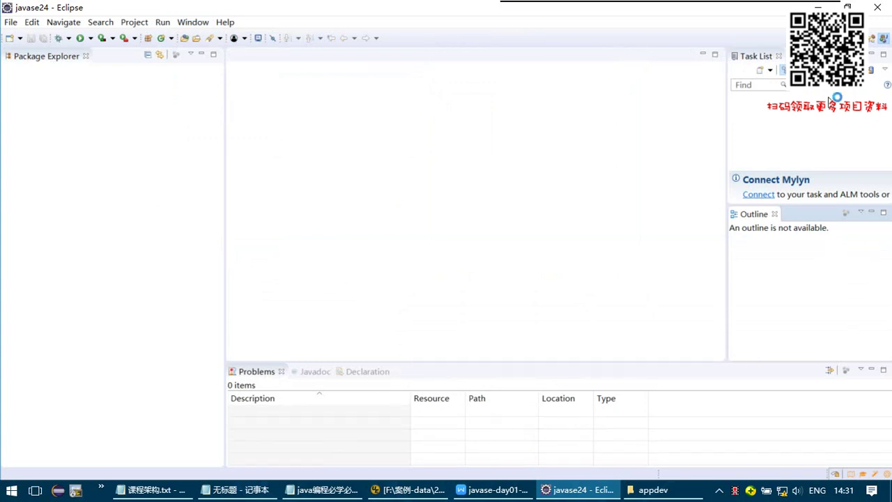
Step: Close the Task List and Outline views and show the Console view in the Java perspective
left_click(778, 55)
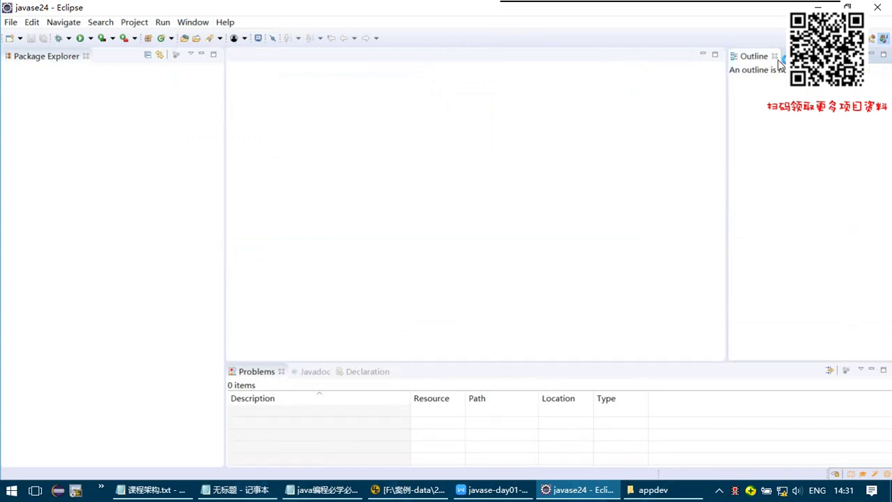
left_click(776, 56)
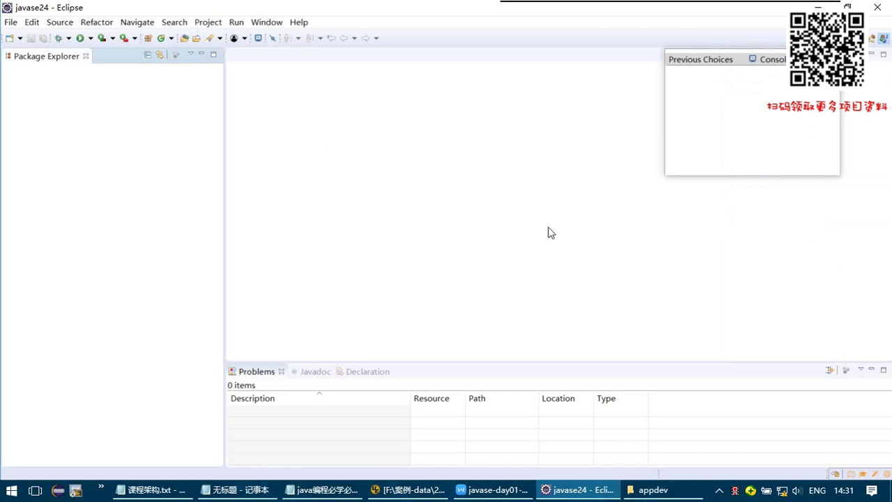
left_click(771, 61)
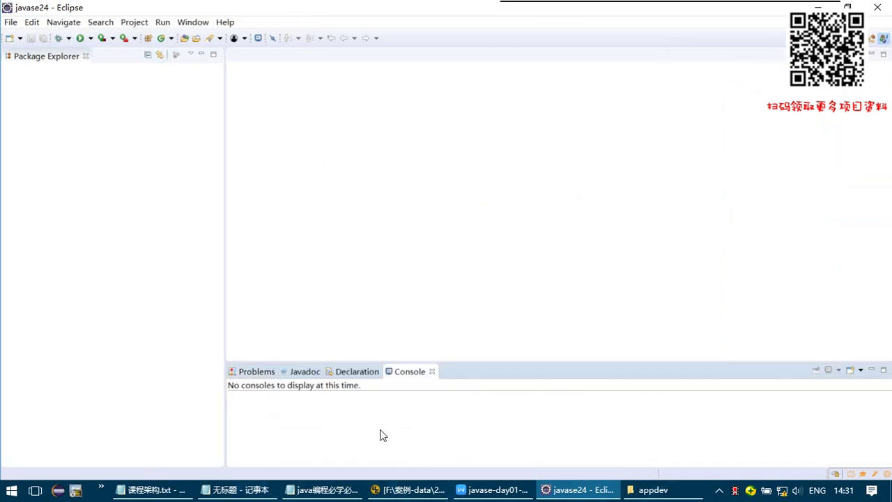
Step: Switch back to the WPS notes document and view the implementation steps of section 1.5.1
left_click(491, 490)
scroll(349, 281, "up", 10)
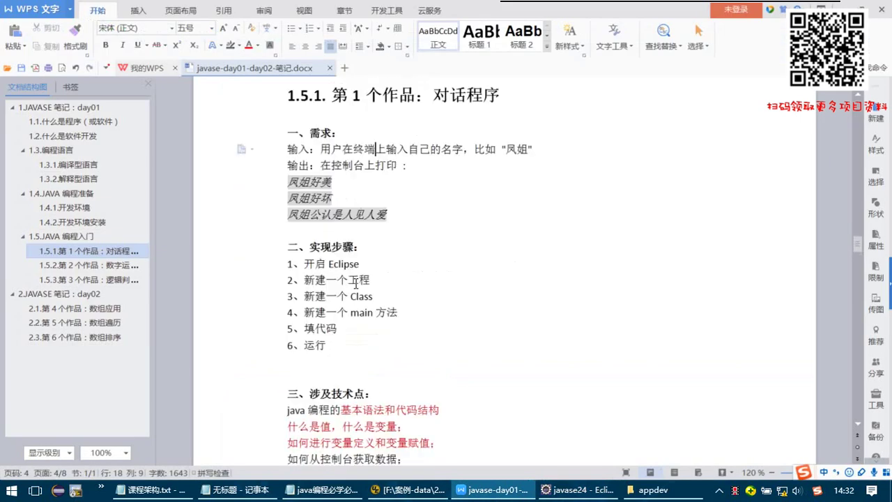
Step: Below the workbench note in section 1.4.2, add the line "3、eclipse 的组件布局调整"
scroll(392, 274, "down", 5)
left_click(289, 193)
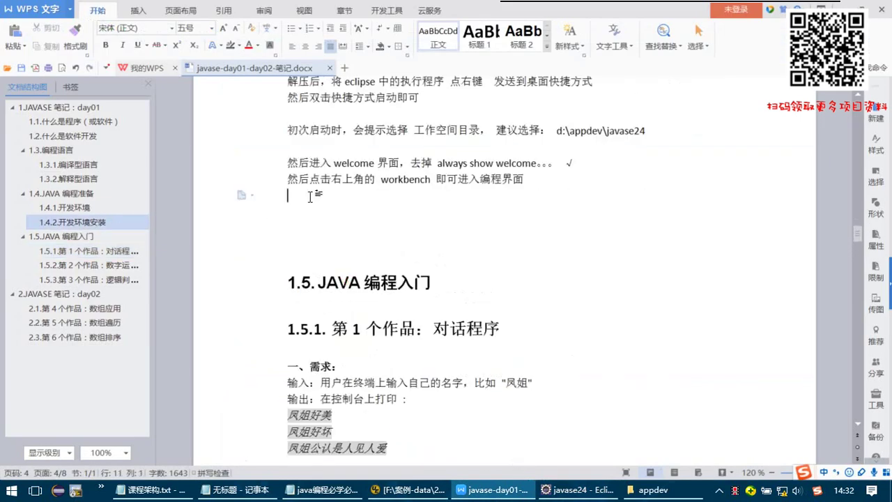
key("ctrl+v")
key("ctrl+s")
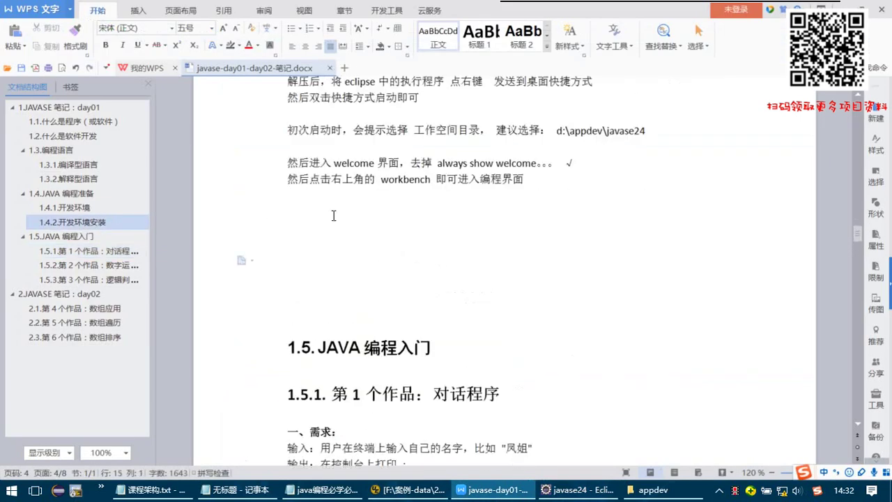
key("BackSpace")
type("3、")
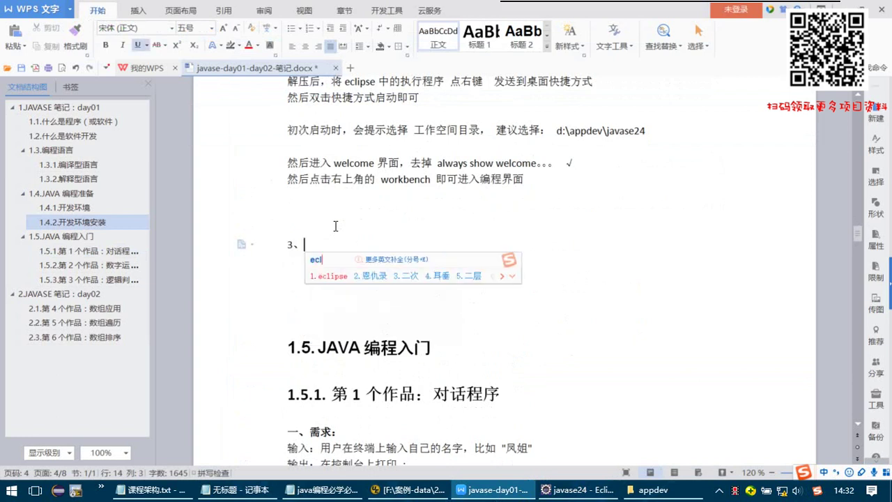
type("eclipse的布局")
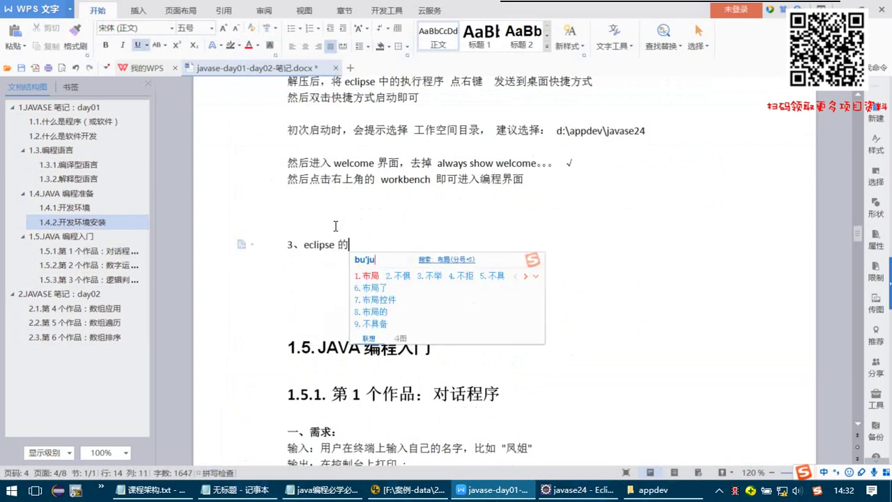
key("BackSpace")
key("BackSpace")
type("组件布局tiaozh")
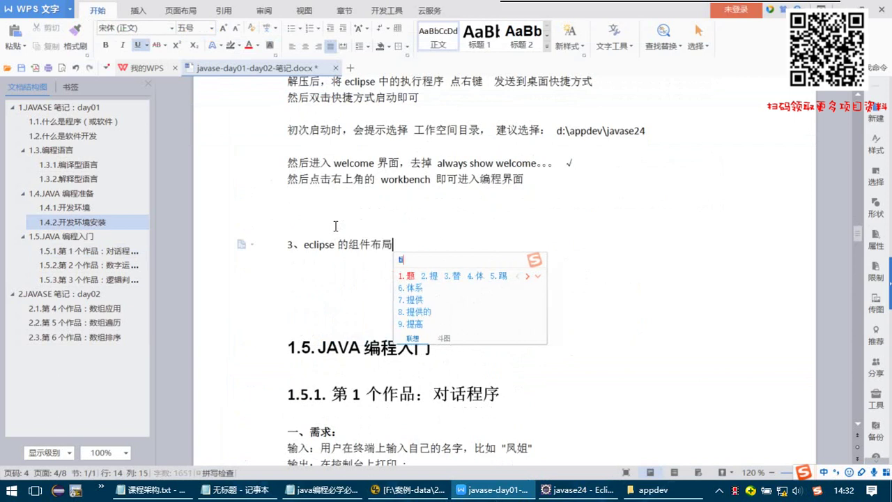
key("space")
key("Return")
key("BackSpace")
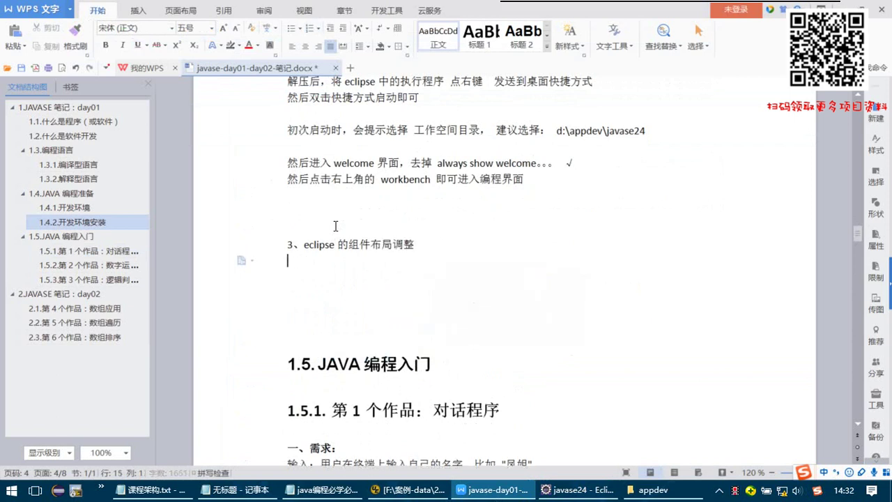
Step: Add the line "快速恢复布局的办法：" under the layout adjustment item, followed by a blank line
type("快速回复moren")
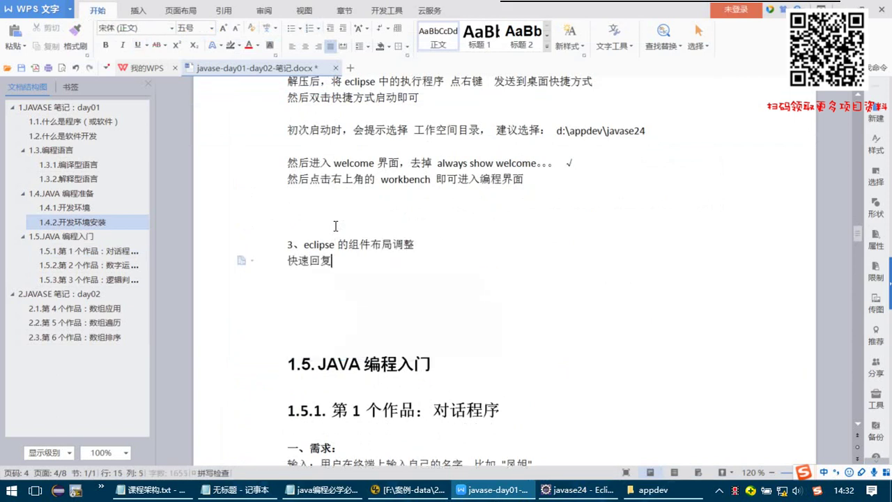
key("BackSpace")
key("BackSpace")
key("BackSpace")
key("BackSpace")
key("BackSpace")
key("BackSpace")
key("BackSpace")
type("huifu")
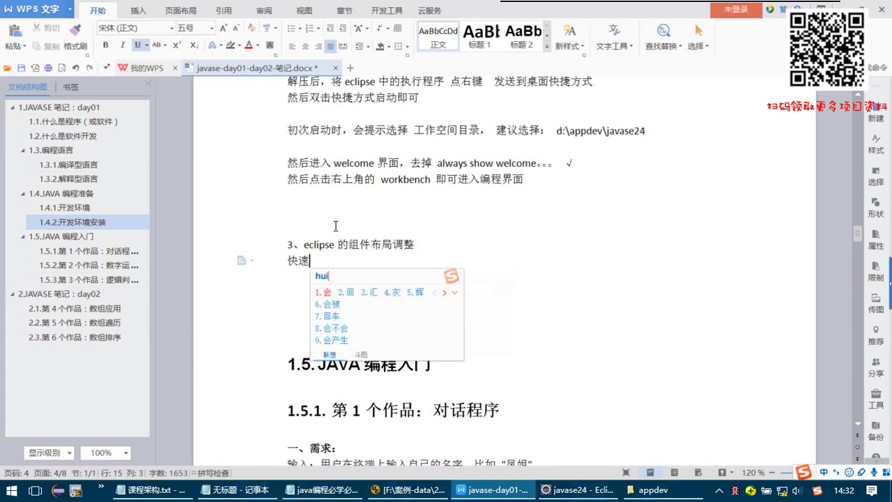
type("2")
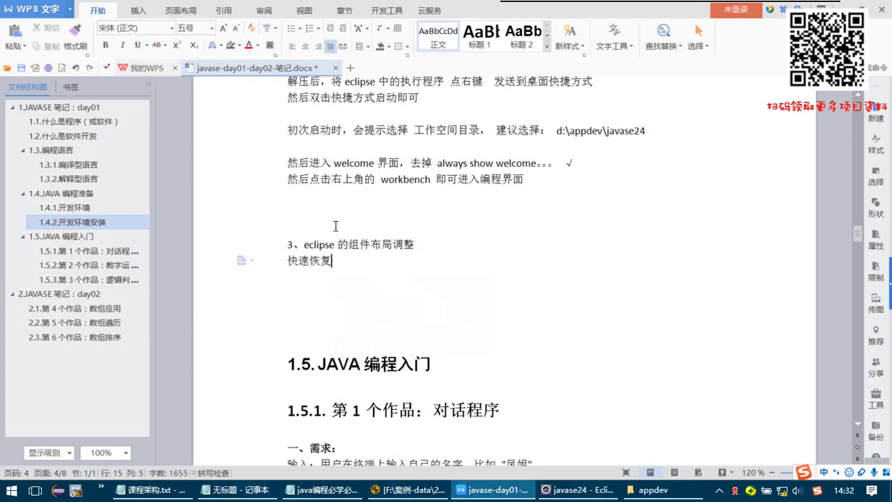
type("buju")
key("space")
type("de")
key("space")
type("banfa")
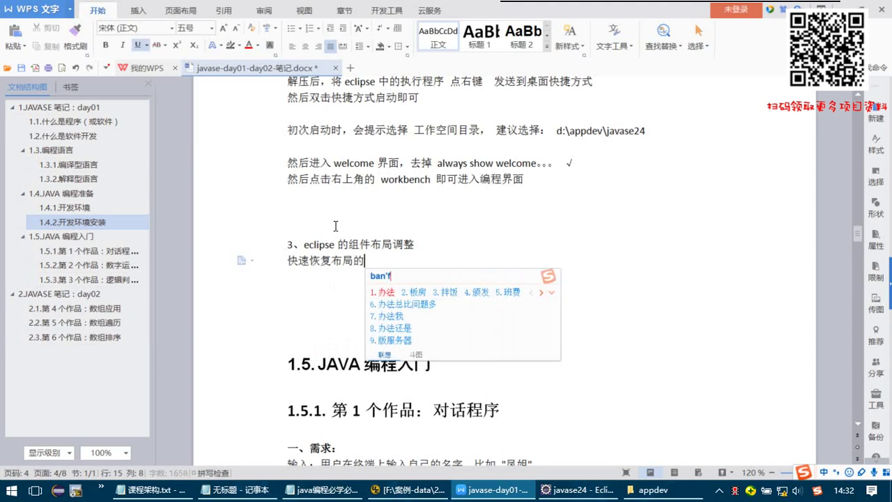
key("space")
type("：")
key("Return")
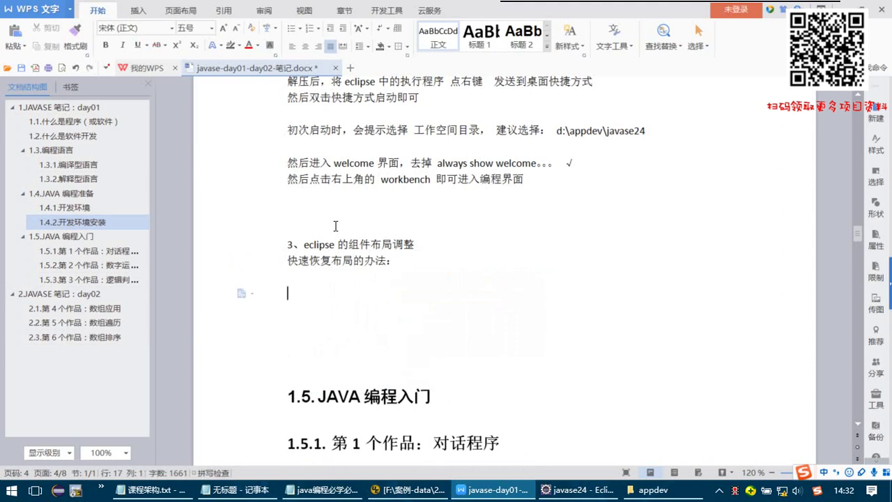
Step: Begin the menu path for restoring the layout with "菜单 windows --> Perspective"
type("cai")
key("space")
key("BackSpace")
key("BackSpace")
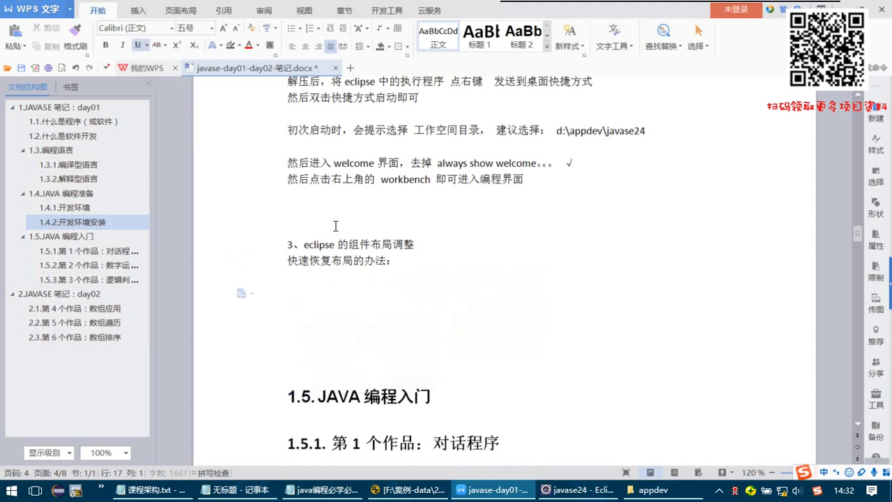
type("caidan")
key("space")
type("windows")
key("space")
key("shift")
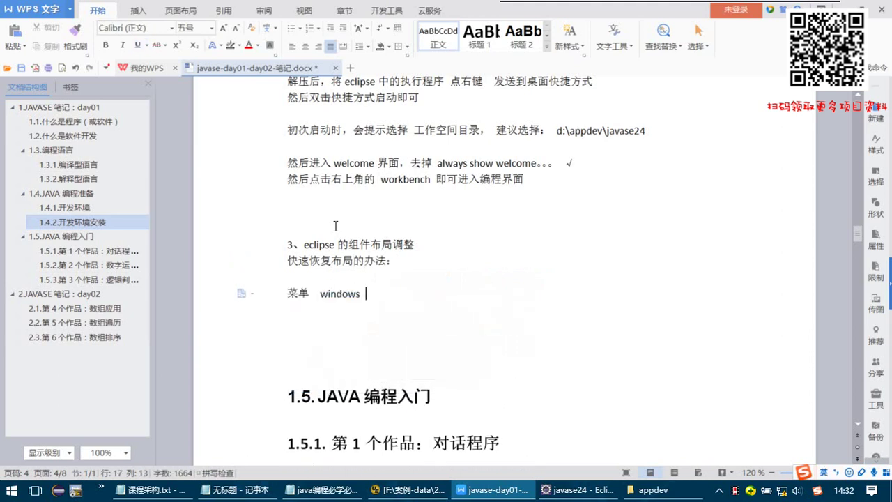
type("-->")
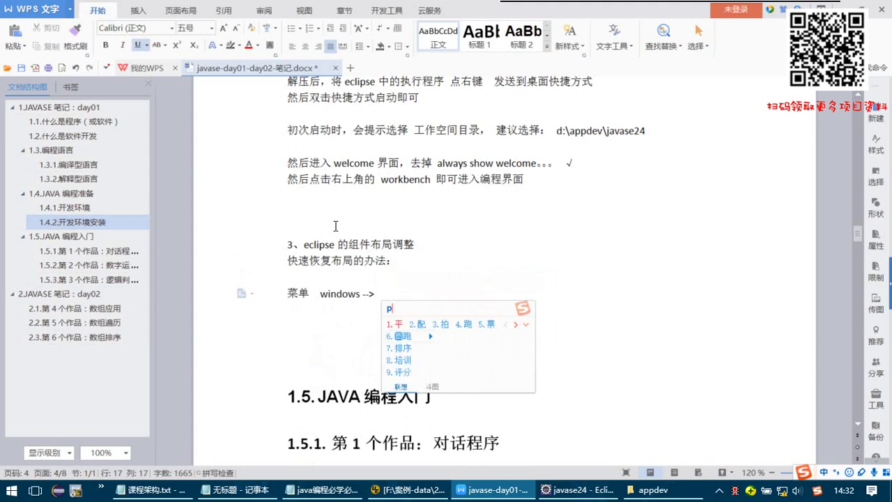
type("Perspe")
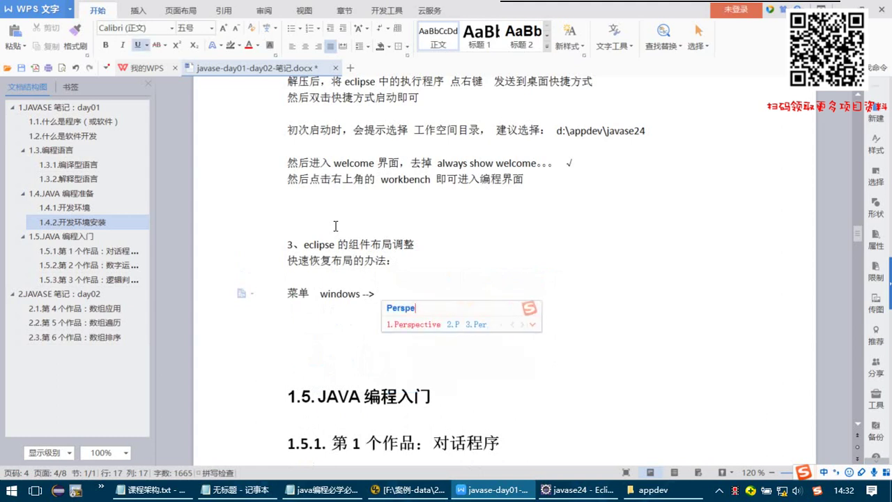
key("space")
type("--》")
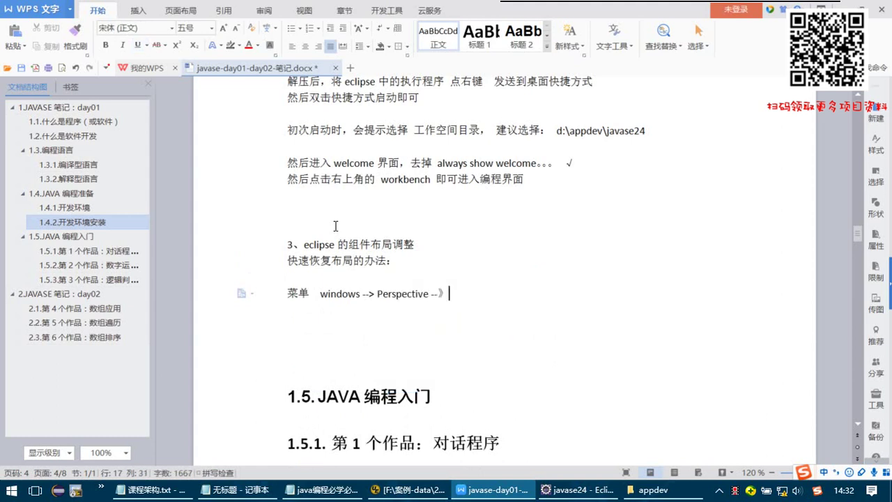
Step: Extend the menu path with "-> open Perspective --》 java" and save the notes
key("BackSpace")
key("BackSpace")
key("BackSpace")
key("shift")
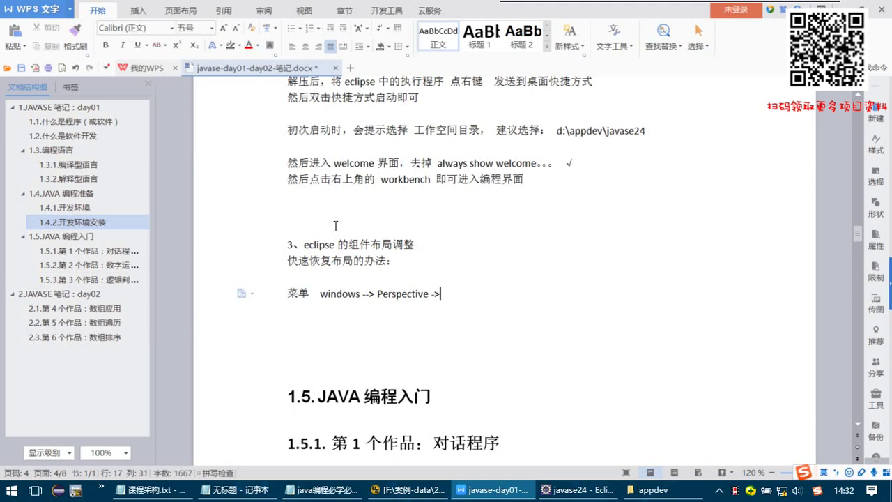
key("shift")
type("open")
key("Return")
type("Per")
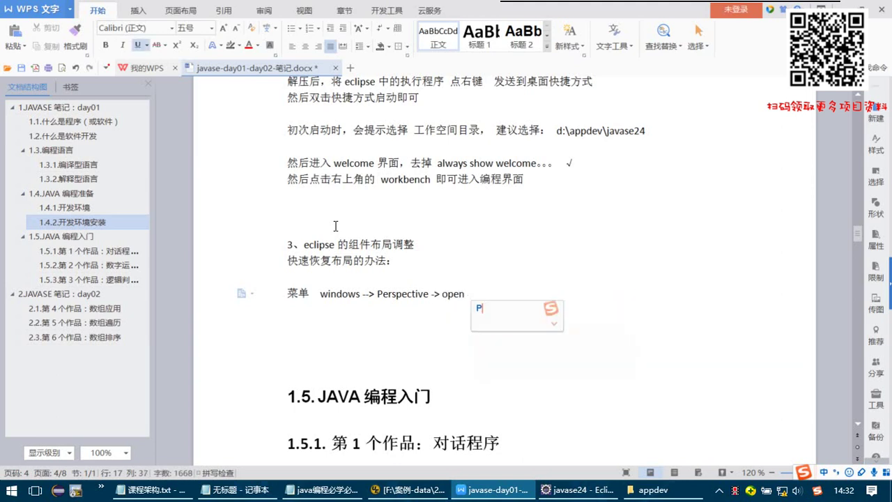
type("spective")
key("space")
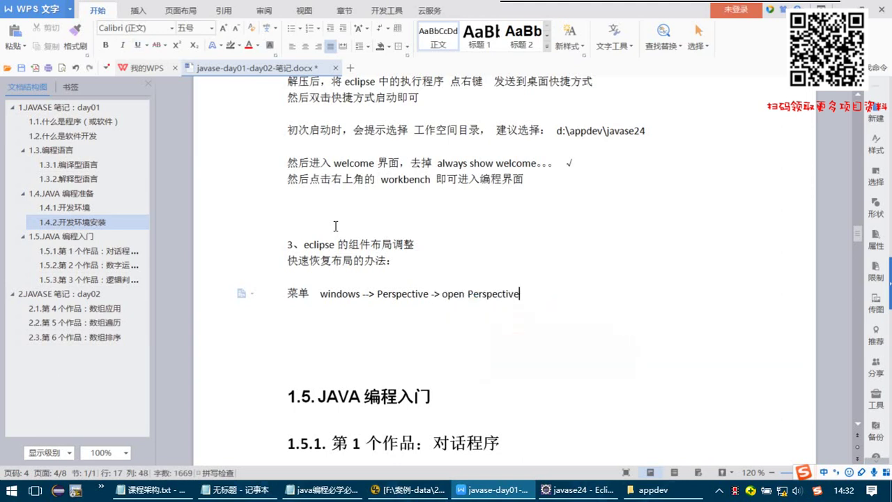
type("-> ")
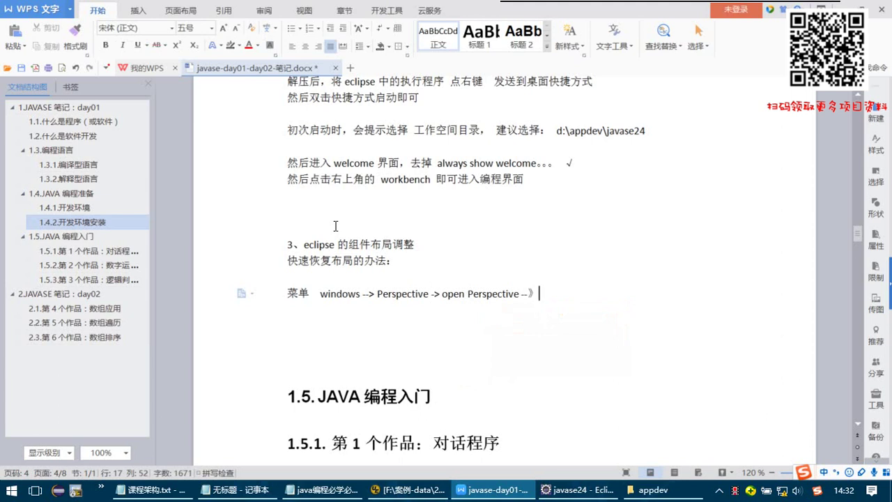
type(" java")
key("space")
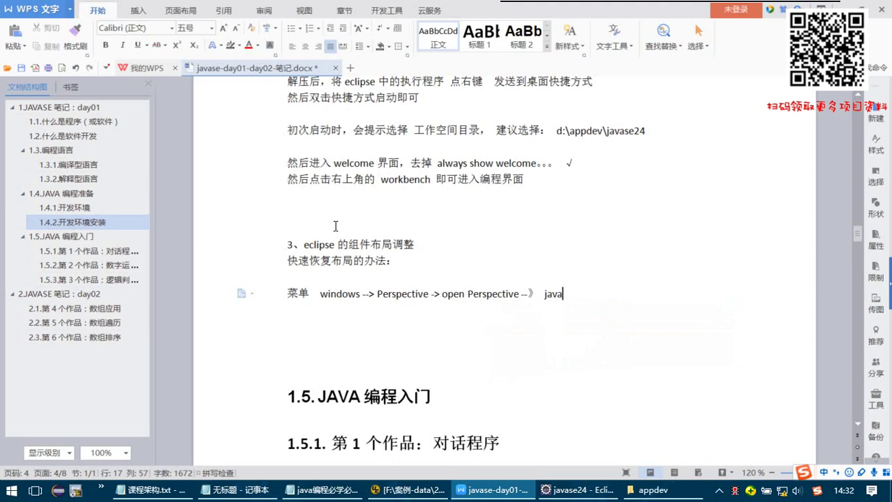
key("ctrl+s")
Step: Switch to Eclipse and narrow the Package Explorer to give the editor area more width
left_click(595, 498)
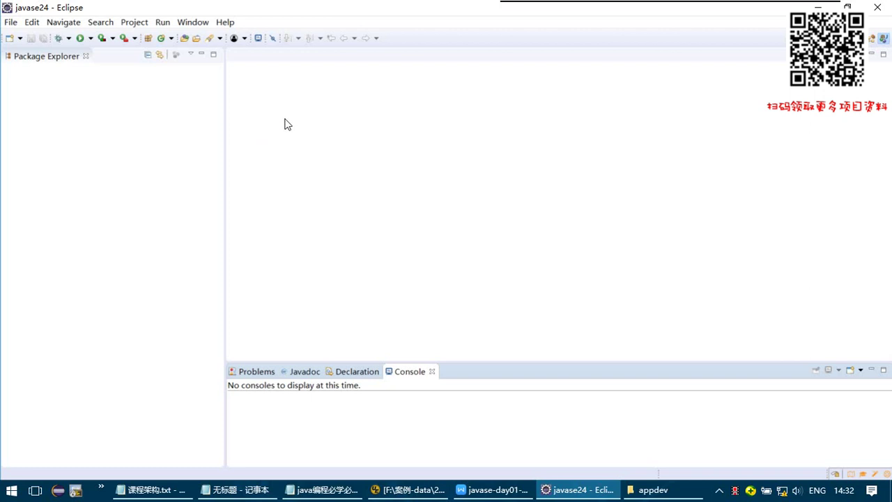
left_click_drag(223, 103, 180, 113)
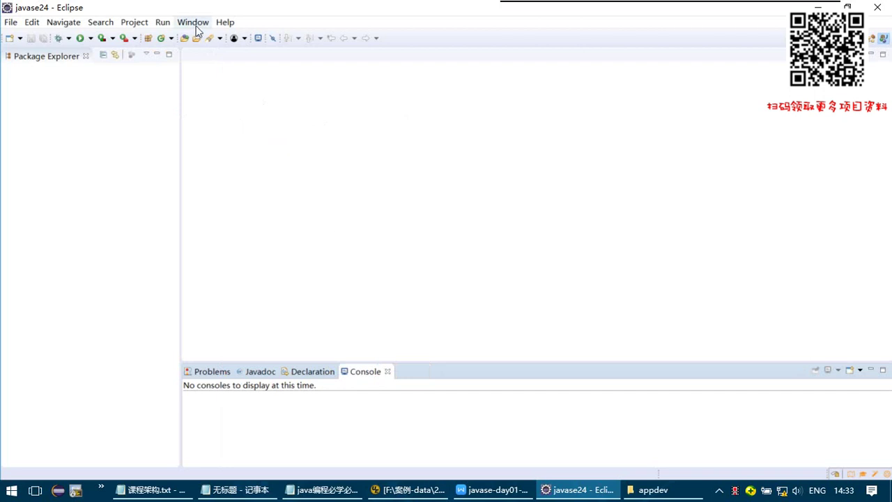
Step: Create a Java project named sdfsdf with the default settings
right_click(107, 120)
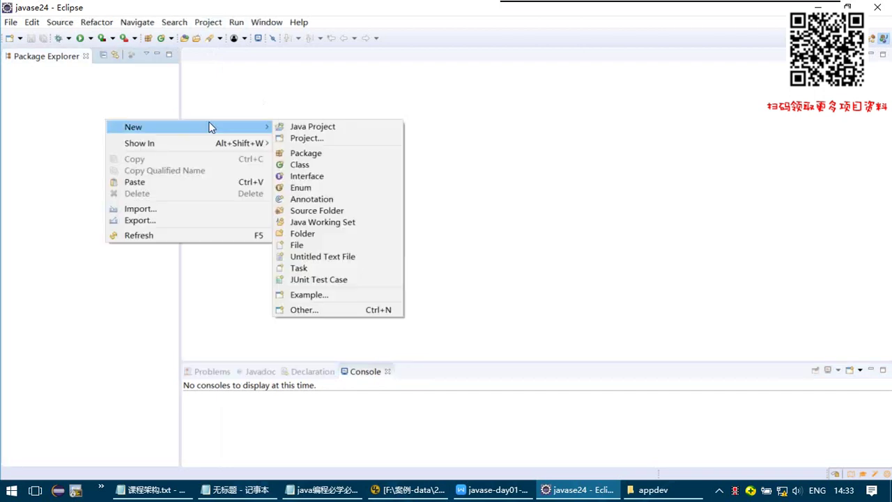
mouse_move(269, 127)
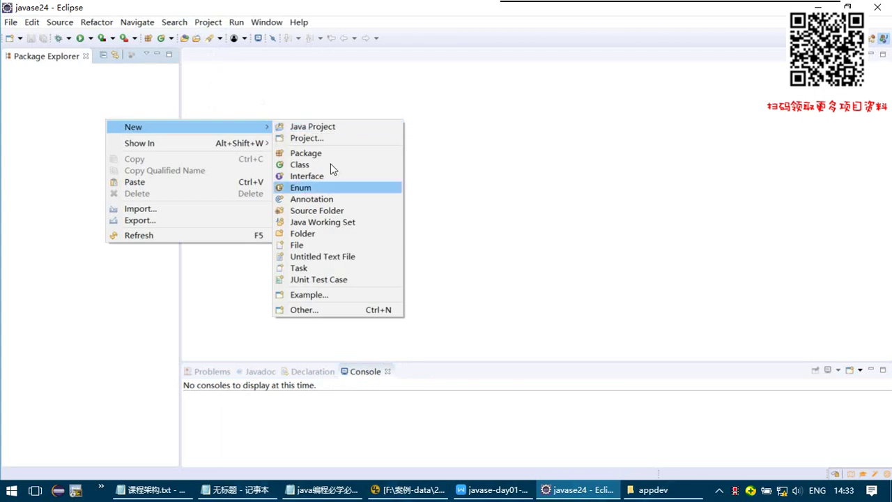
left_click(312, 127)
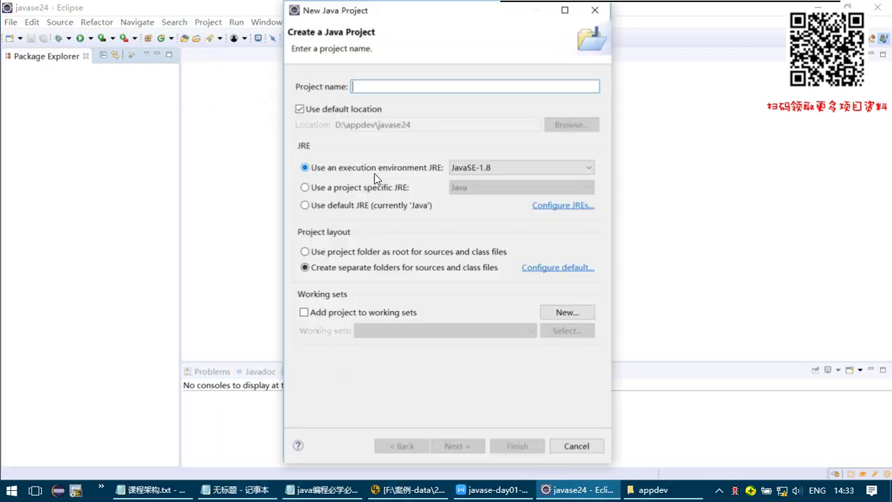
type("sdfsdf")
left_click(516, 444)
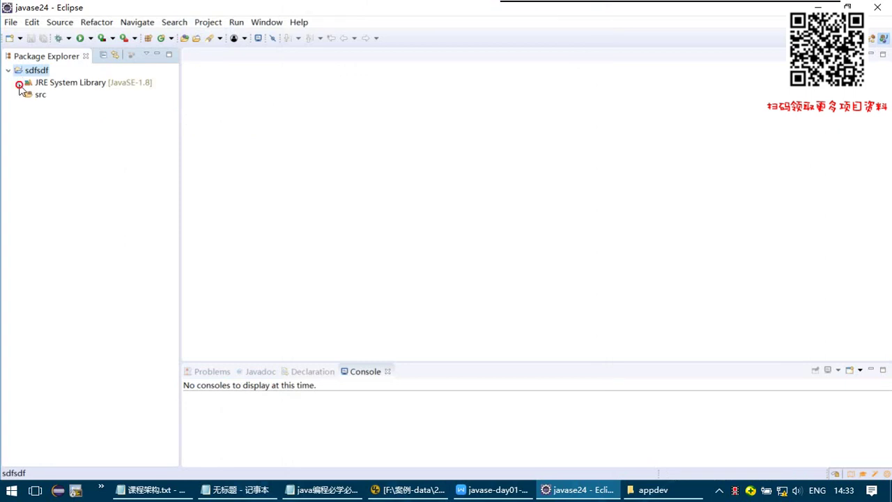
Step: Create a class named sldkfj in the src folder of the sdfsdf project
left_click(19, 83)
left_click(19, 82)
left_click(23, 96)
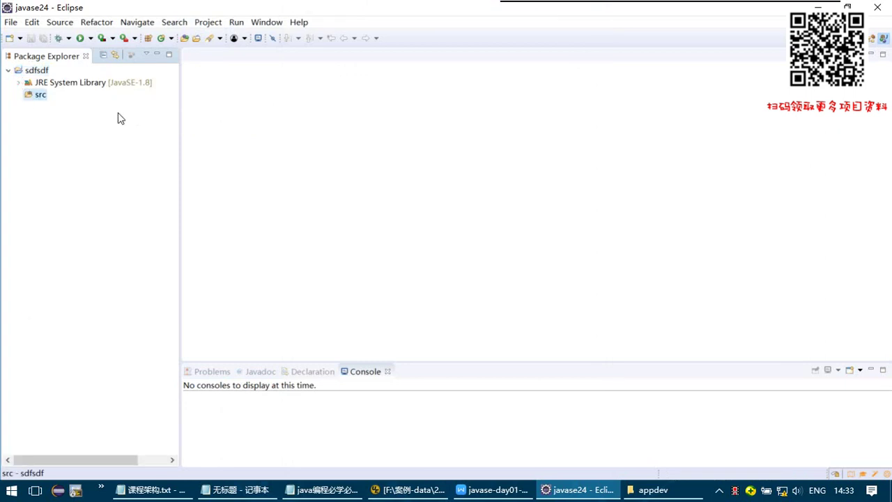
right_click(41, 95)
mouse_move(168, 104)
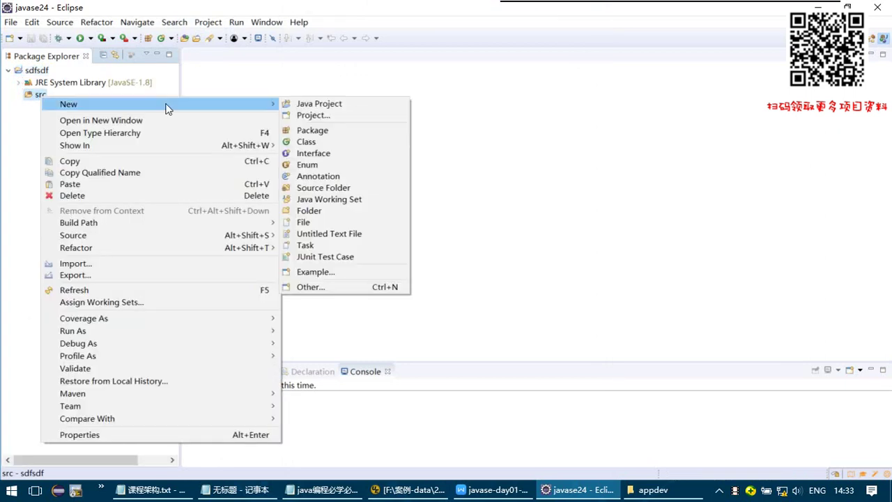
left_click(345, 142)
type("sldkfj")
key("Return")
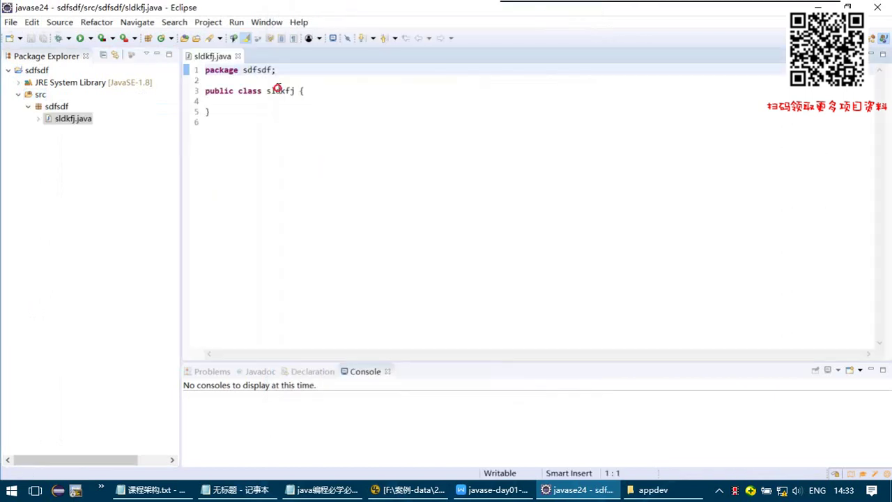
Step: Examine the package line and the public class declaration in sldkfj.java
double_click(250, 91)
double_click(216, 91)
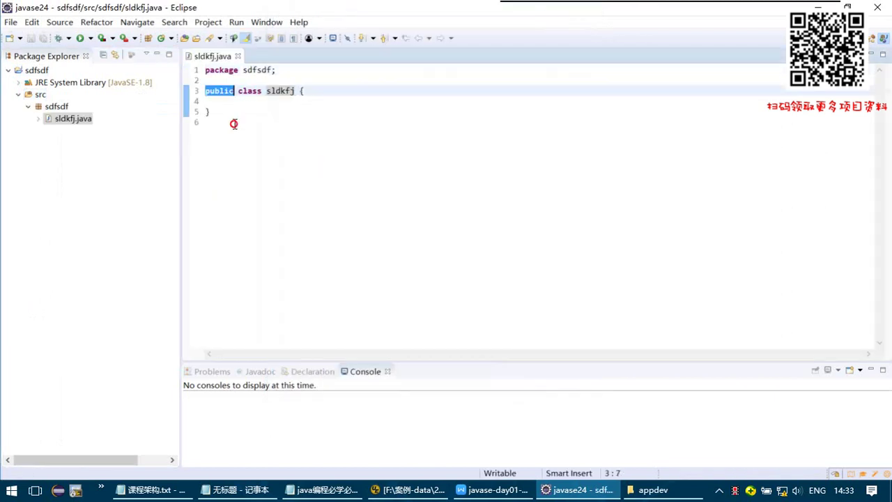
left_click_drag(233, 122, 182, 65)
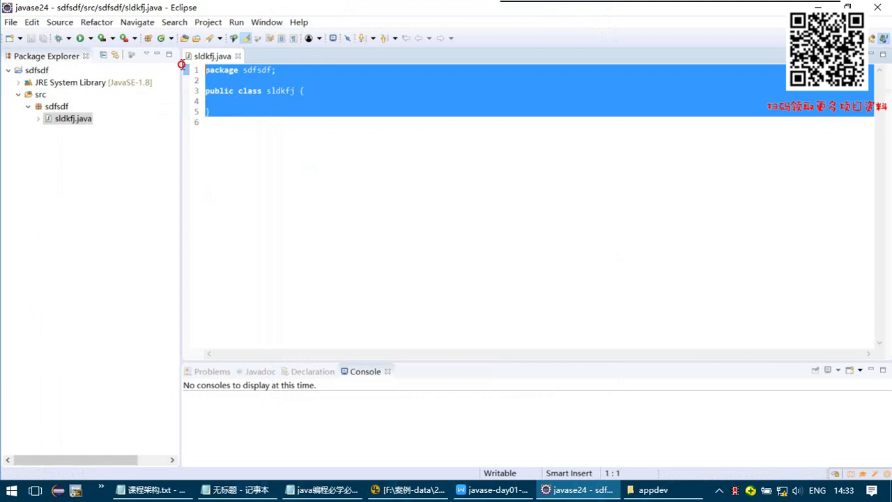
left_click(233, 139)
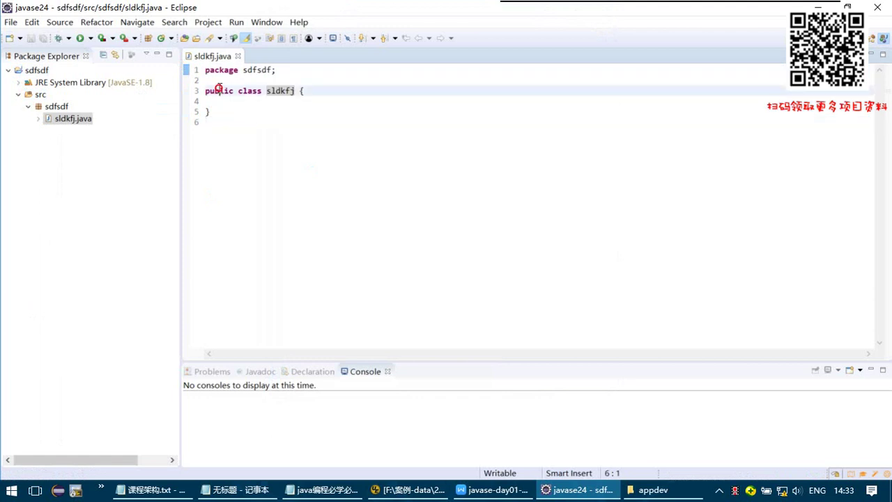